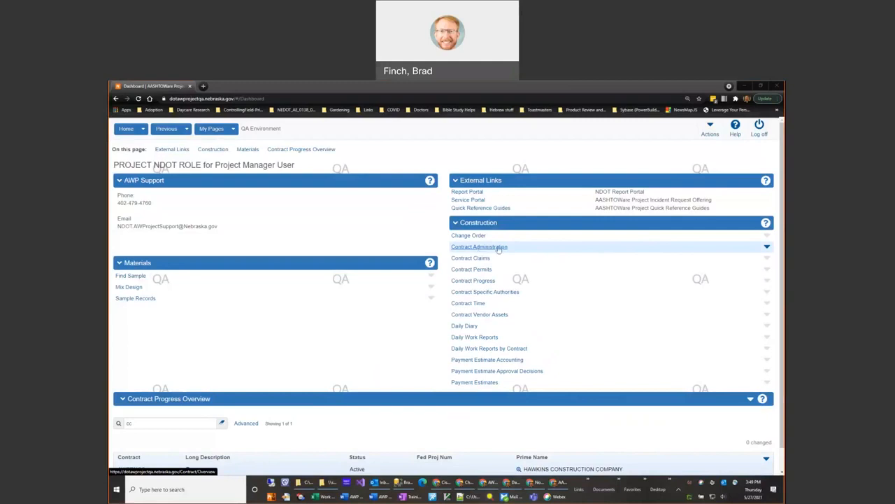
Step: Find contract AWTRNCC in Contract Administration by searching for cc, and open its funding information
left_click(498, 248)
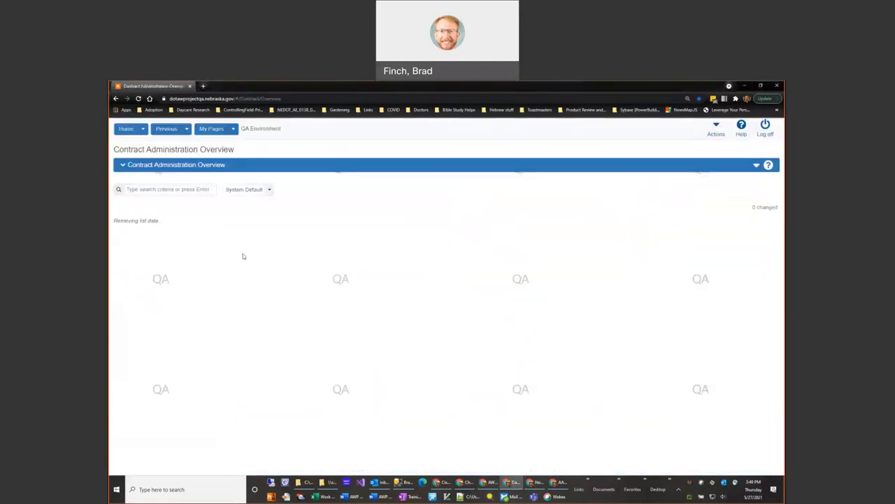
left_click(163, 190)
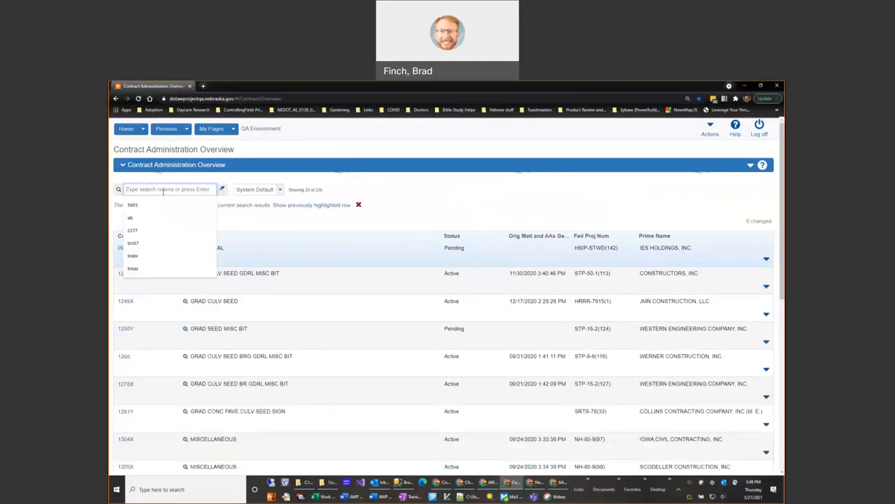
type("cc")
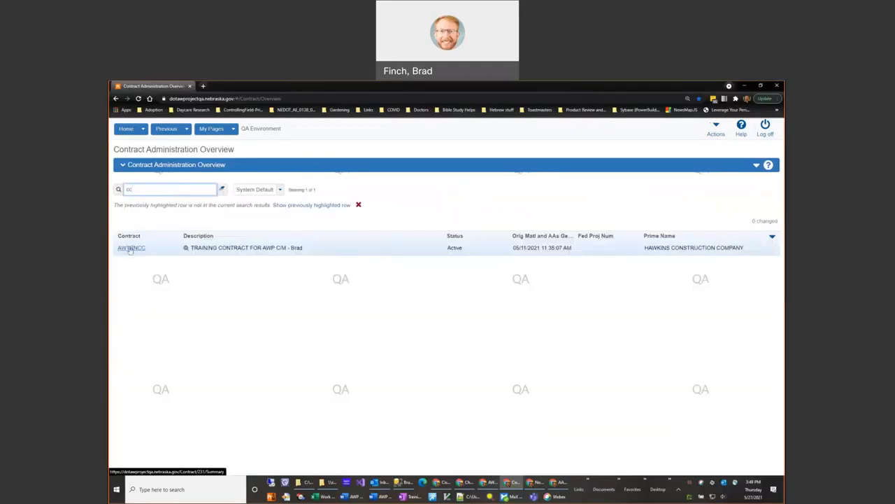
left_click(130, 249)
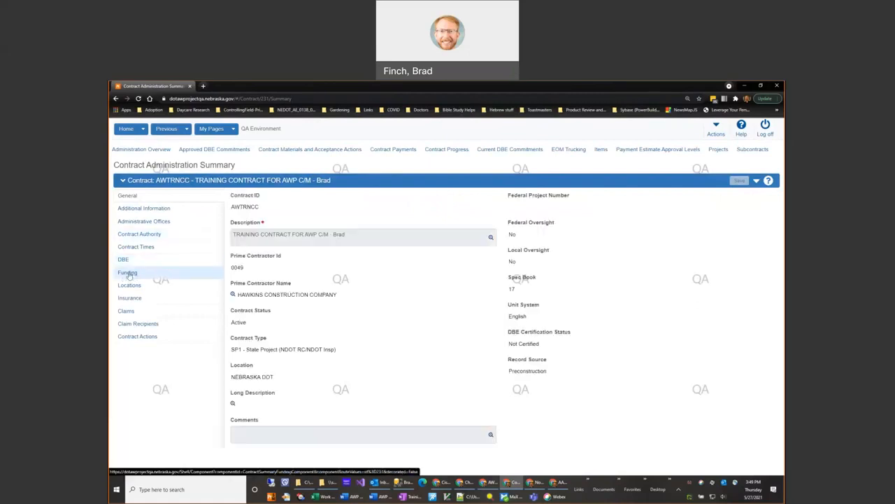
left_click(129, 274)
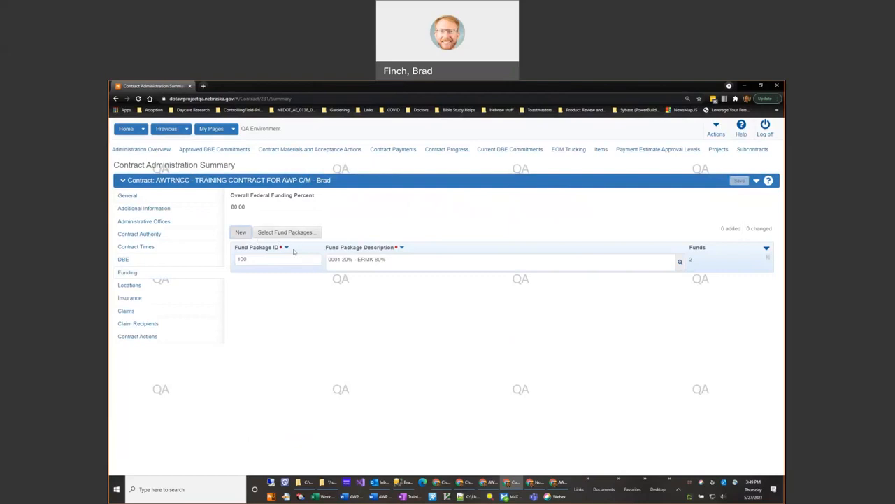
Step: Check the ID and description of fund package 100 and open its summary of funds
left_click(260, 261)
left_click(394, 258)
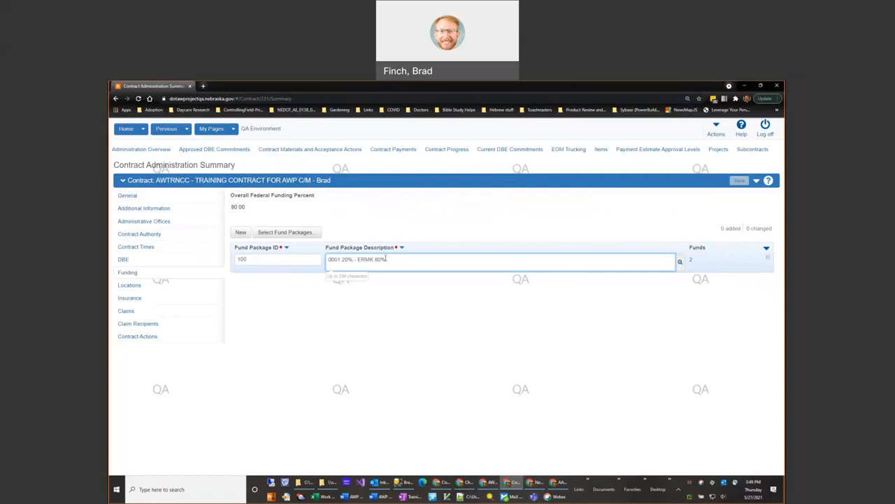
triple_click(379, 260)
left_click(683, 270)
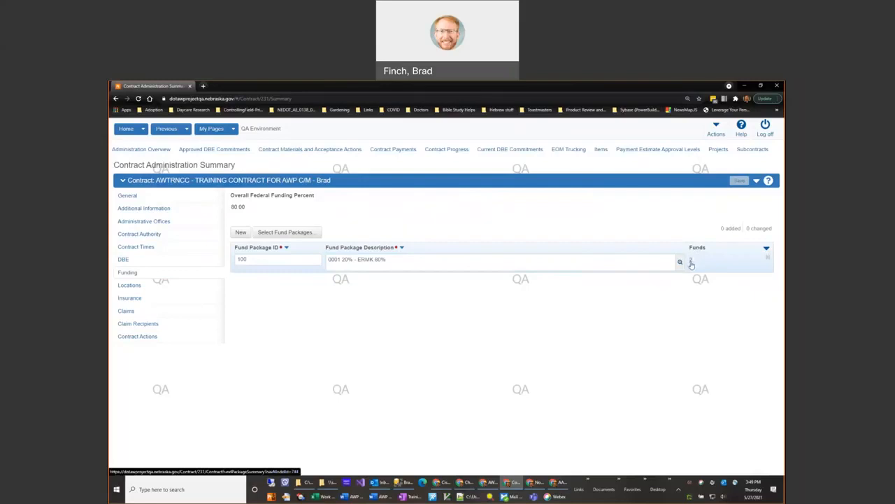
left_click(691, 263)
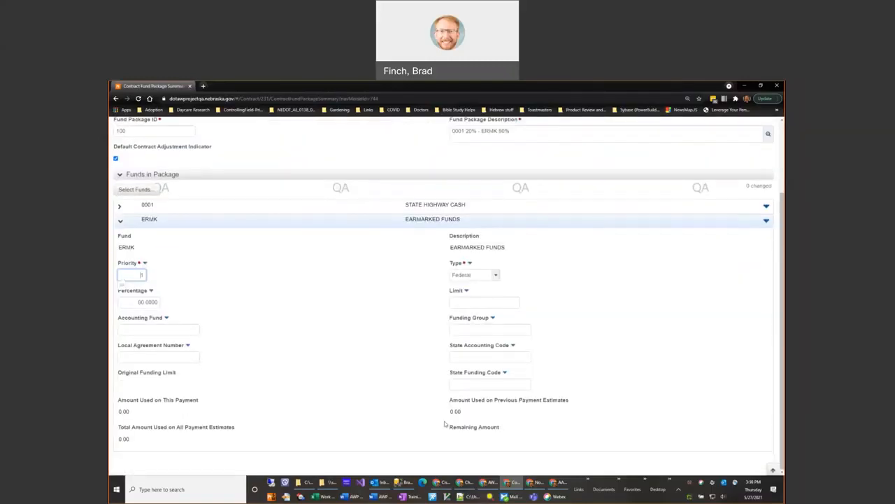
Step: Collapse the ERMK fund details and check which fund packages the contract offers for selection
left_click(121, 221)
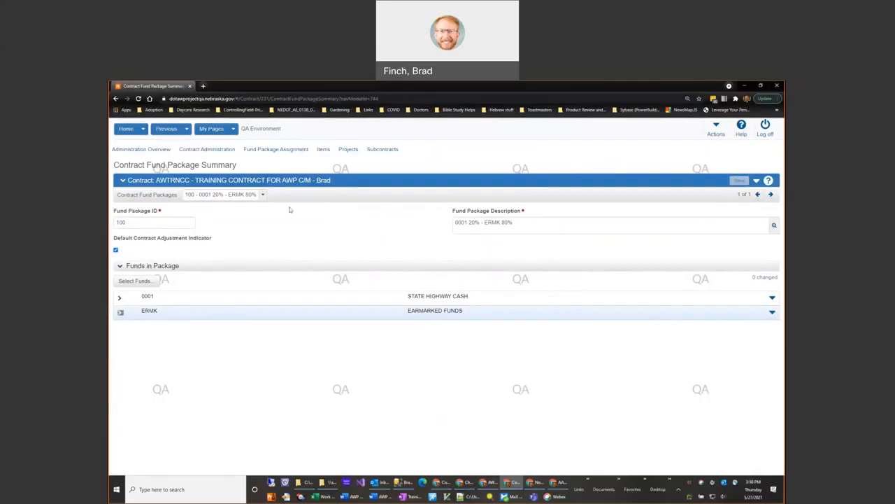
left_click(262, 194)
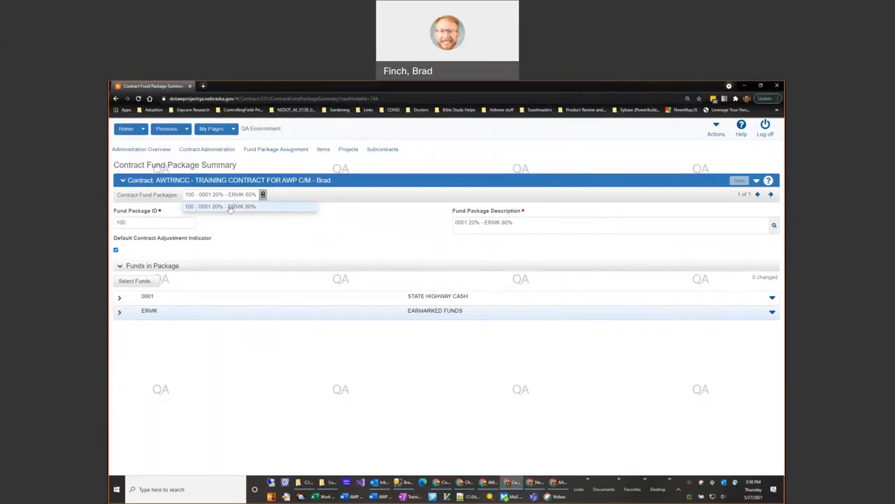
left_click(334, 227)
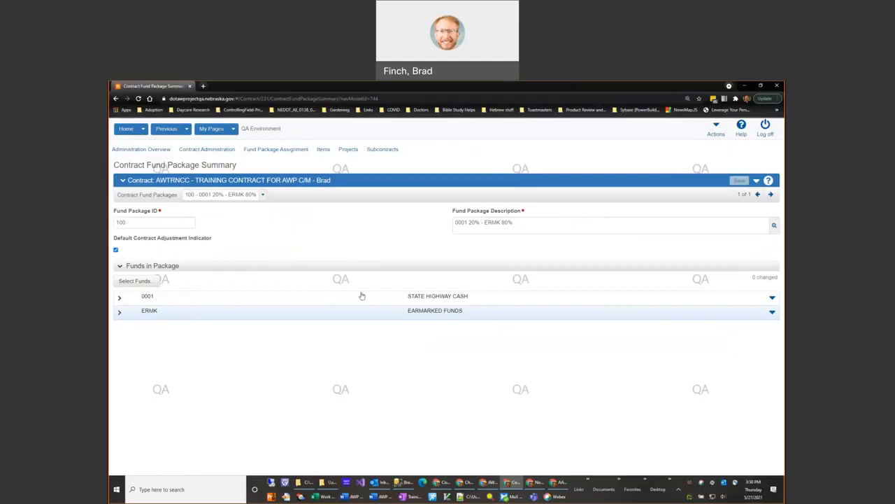
Step: Expand the State Highway Cash fund 0001 and examine its percentage, fund type options and limit
left_click(120, 298)
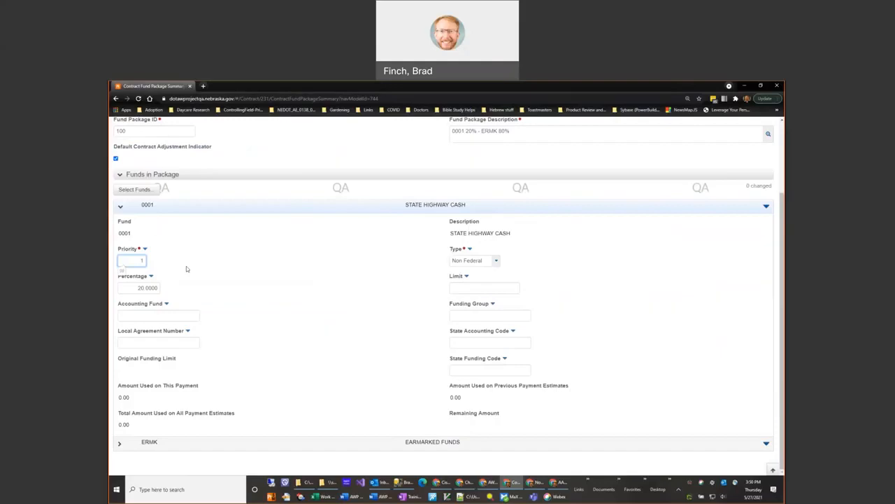
left_click(134, 288)
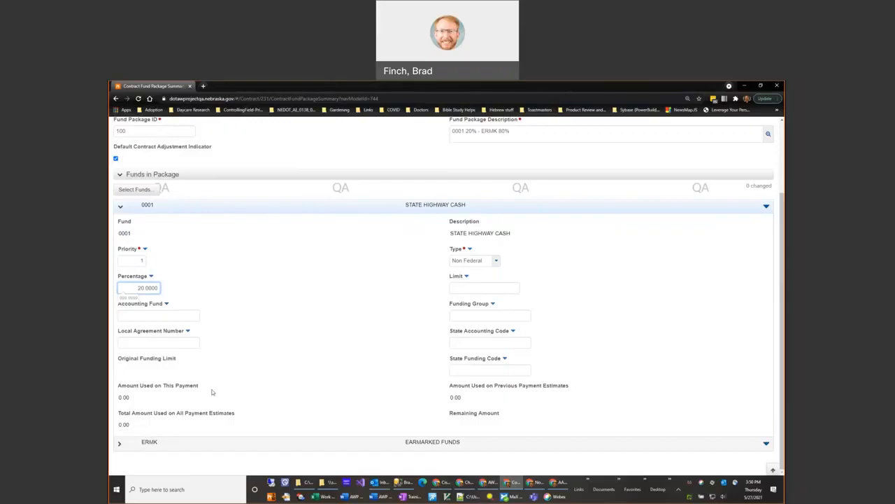
left_click(475, 260)
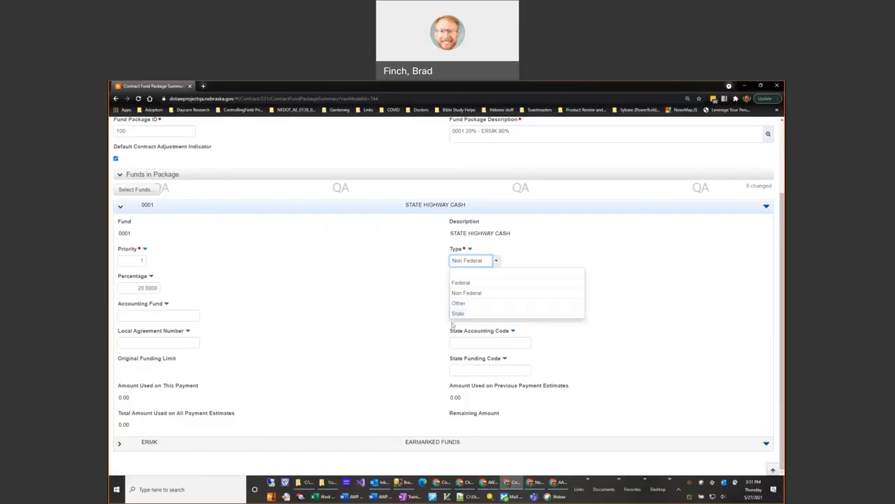
left_click(522, 236)
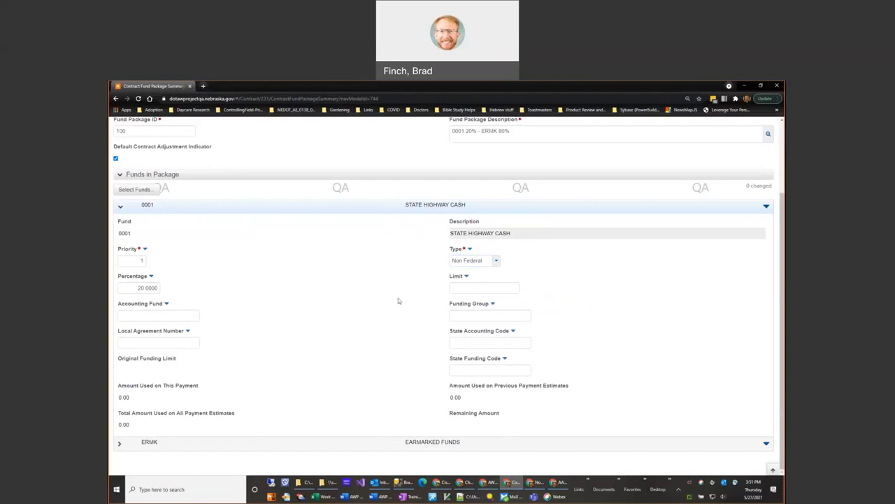
left_click(483, 287)
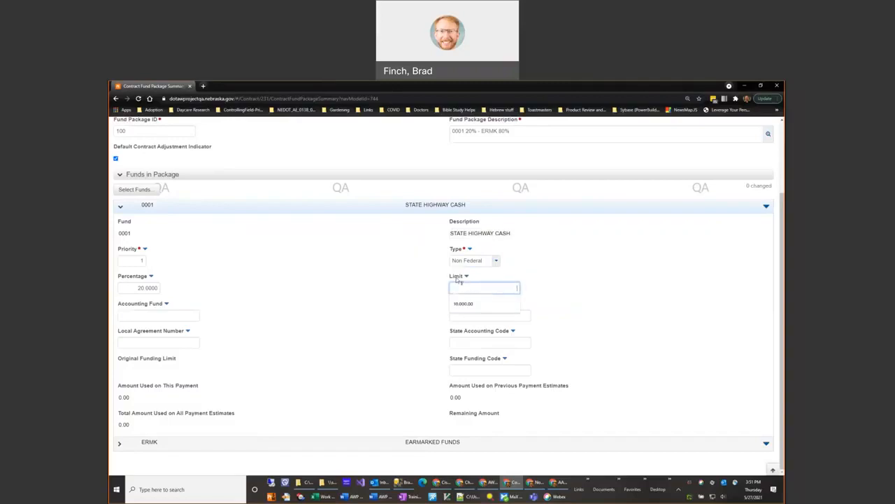
mouse_move(459, 280)
left_click(484, 288)
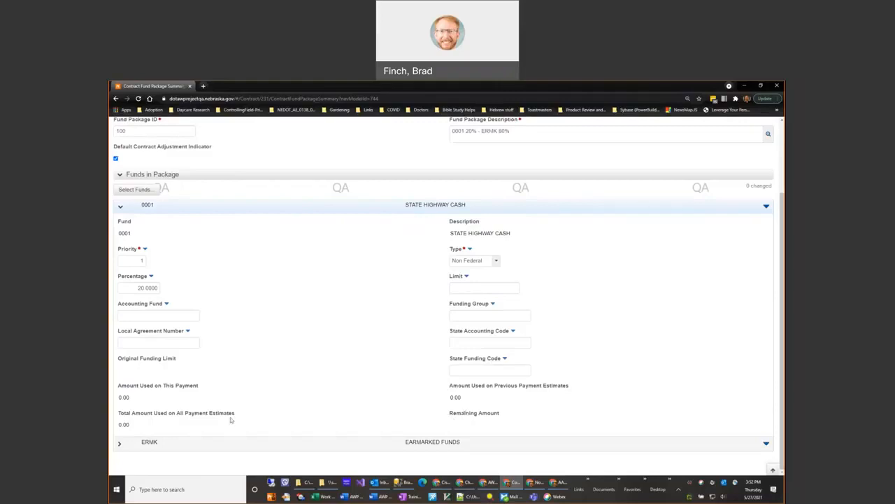
Step: Expand the ERMK earmarked fund, examine its percentage, and collapse its details again
left_click(120, 443)
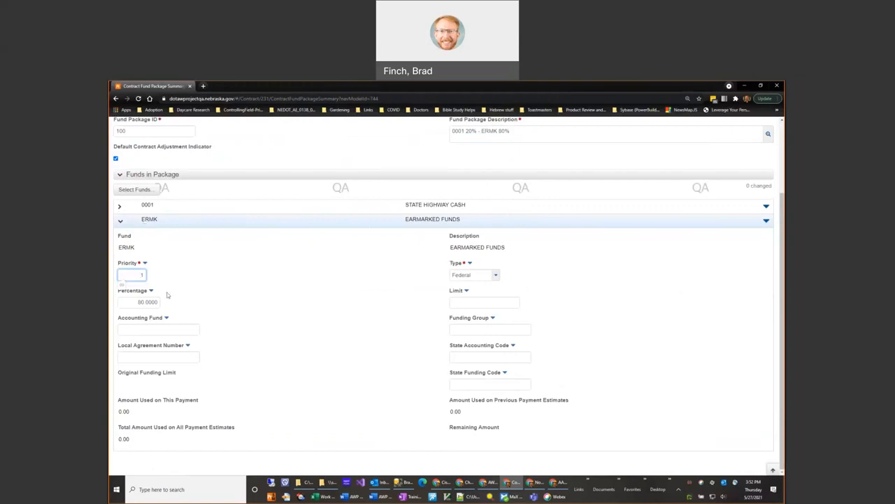
left_click_drag(134, 303, 173, 303)
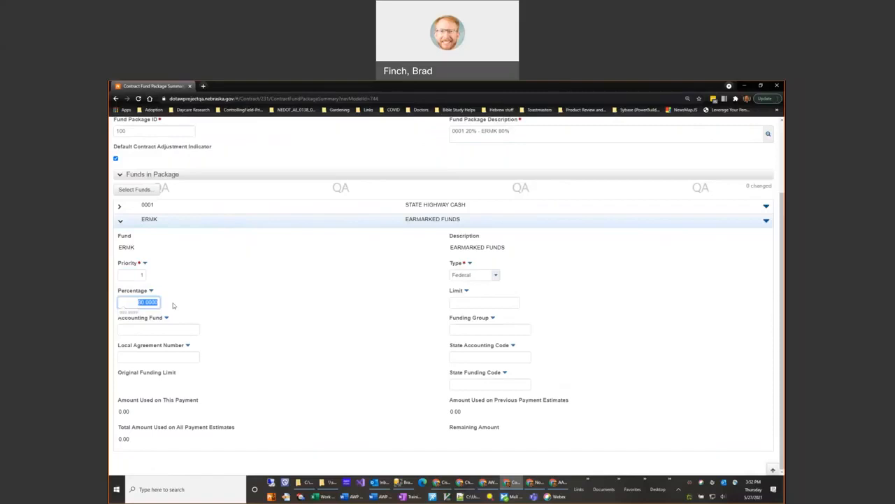
left_click(203, 275)
left_click(121, 221)
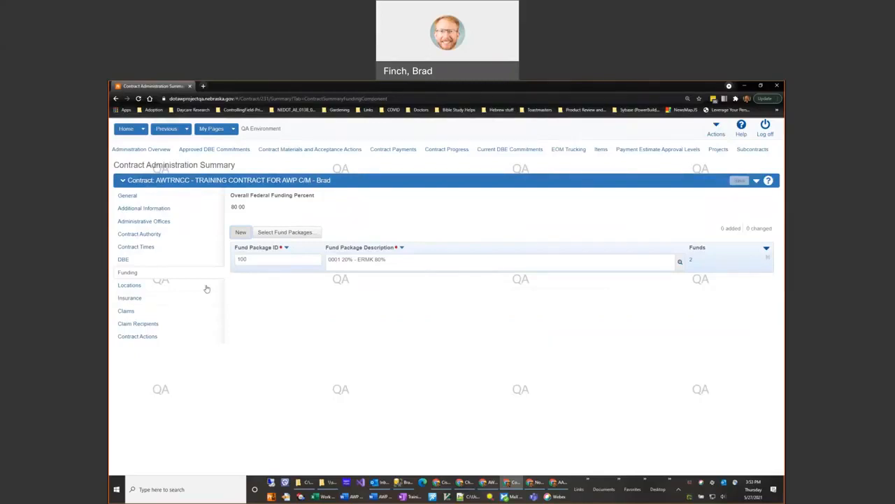
Step: Add reference fund package 4365, 100% CITY OF OMAHA FUNDS, to the contract's funding by searching for omaha
left_click(276, 233)
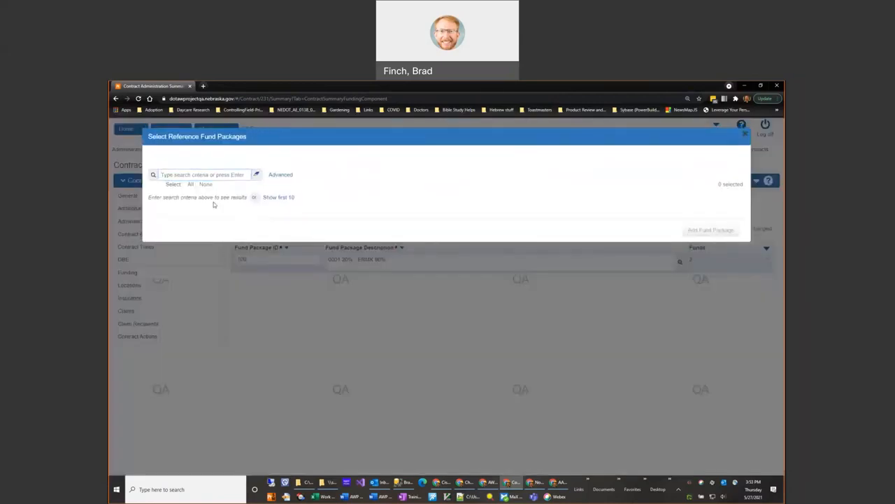
left_click(210, 174)
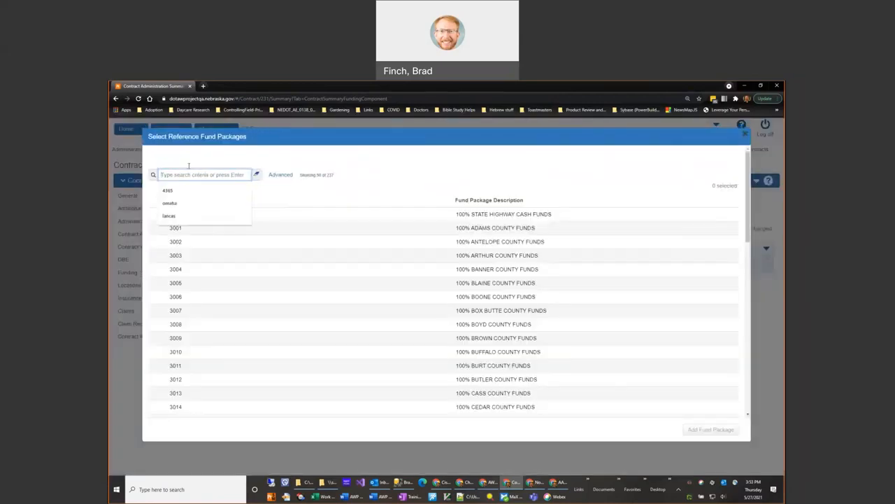
left_click(351, 152)
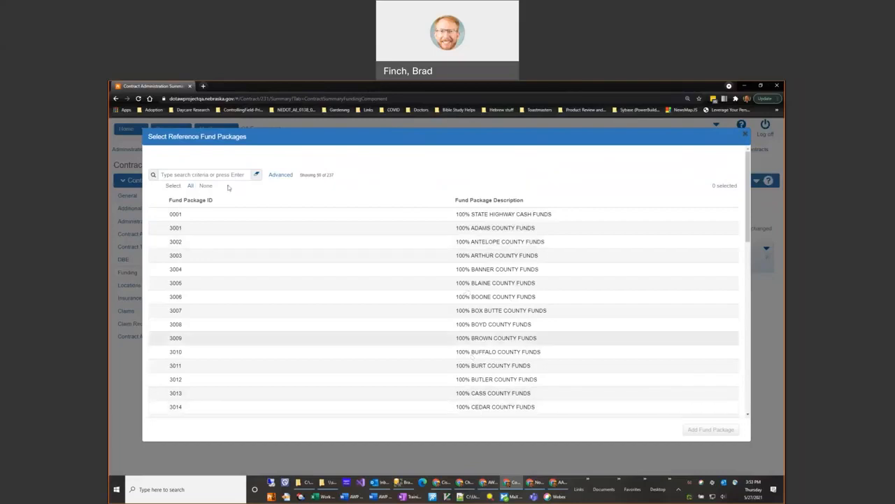
left_click(193, 174)
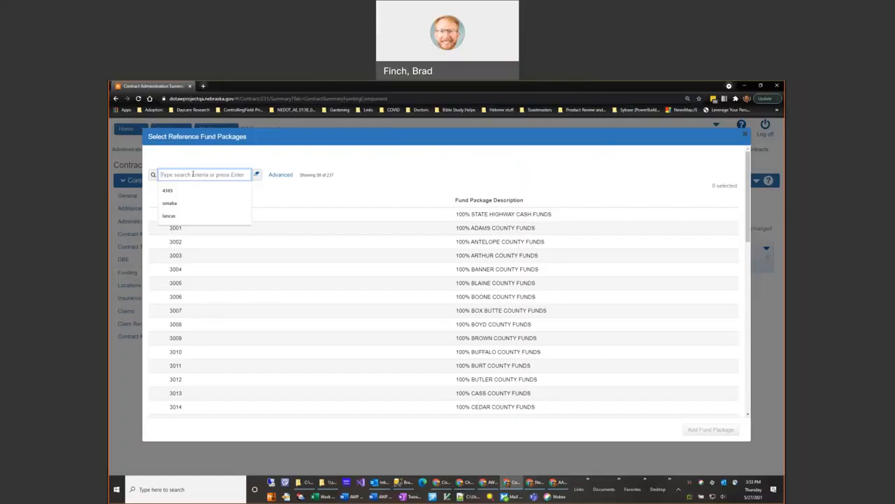
type("omaha")
key("Return")
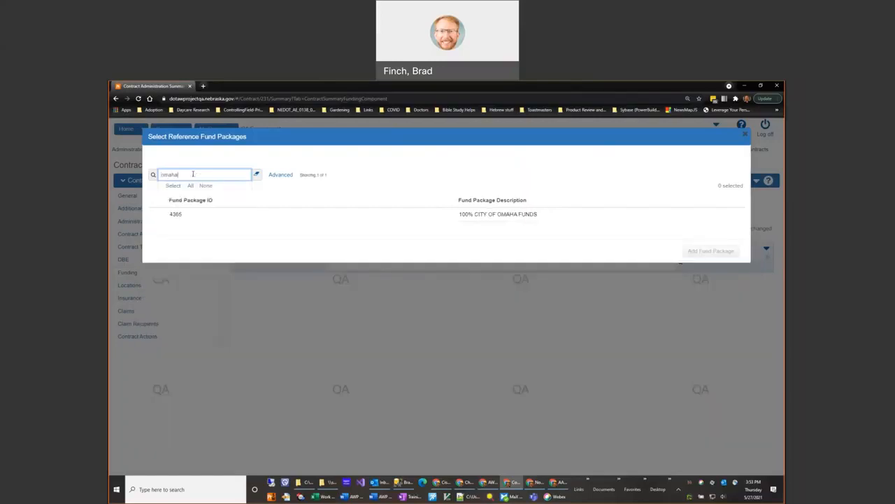
left_click(255, 257)
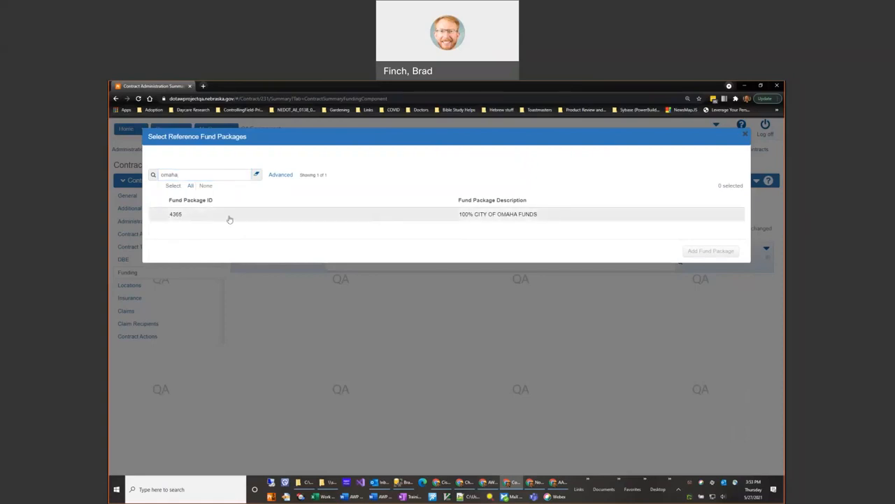
left_click(193, 215)
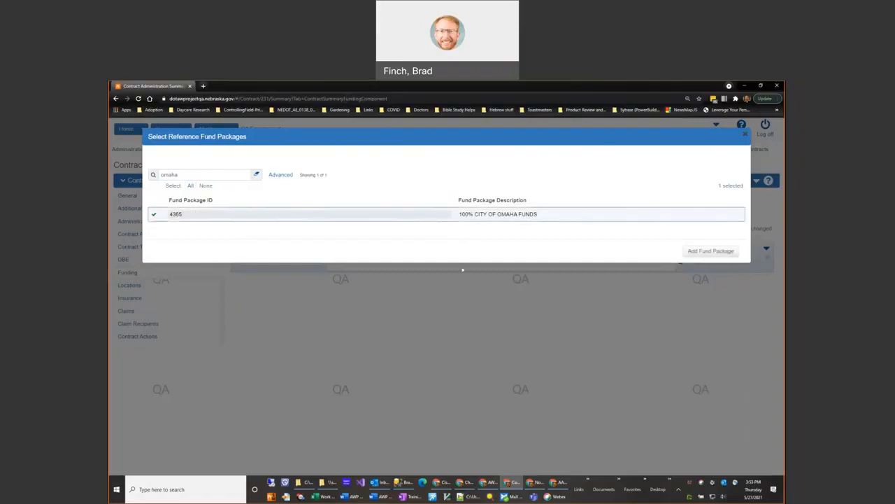
left_click(713, 250)
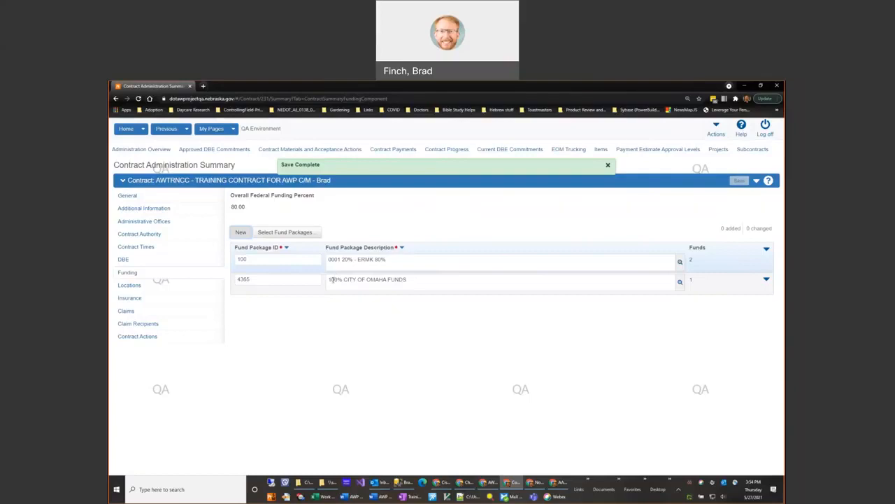
Step: Check the description of the City of Omaha fund package and open its summary of funds
left_click_drag(424, 281, 389, 281)
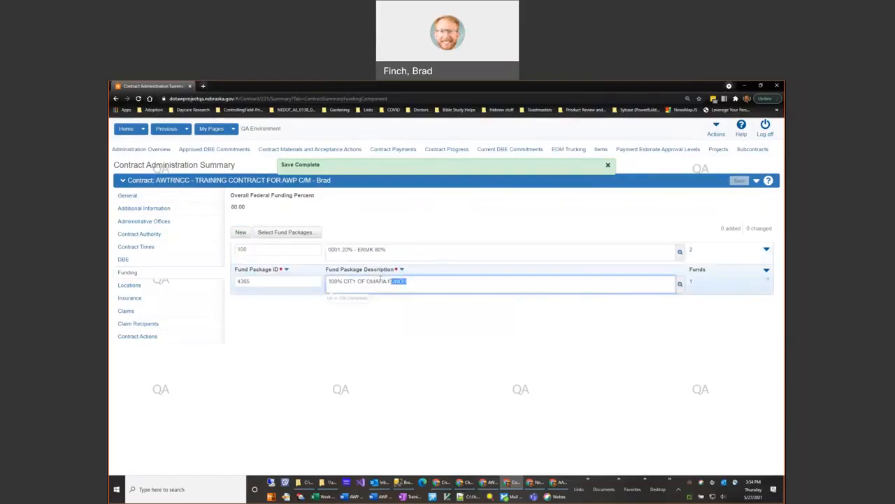
left_click(692, 283)
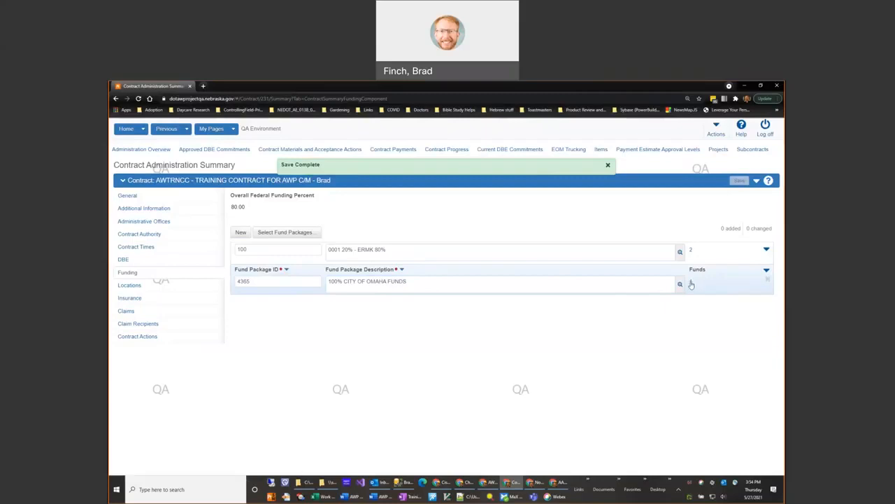
left_click(691, 283)
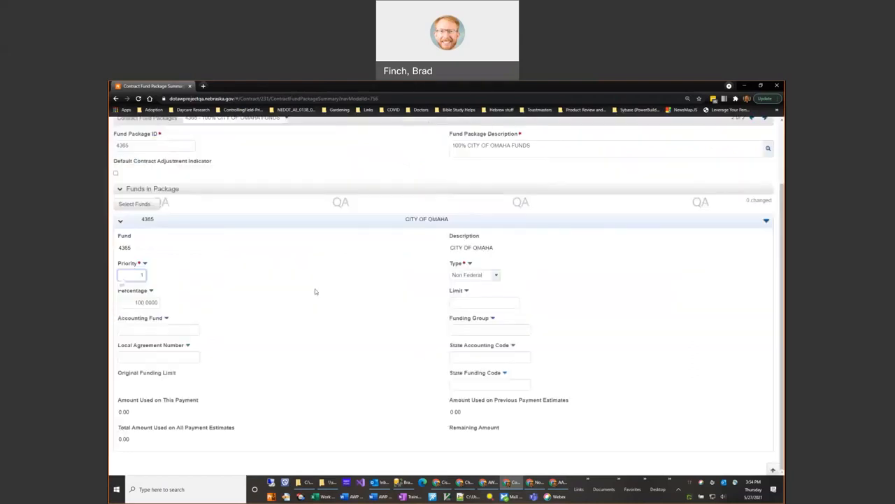
Step: Examine the City of Omaha fund's priority, percentage and available fund types
double_click(135, 277)
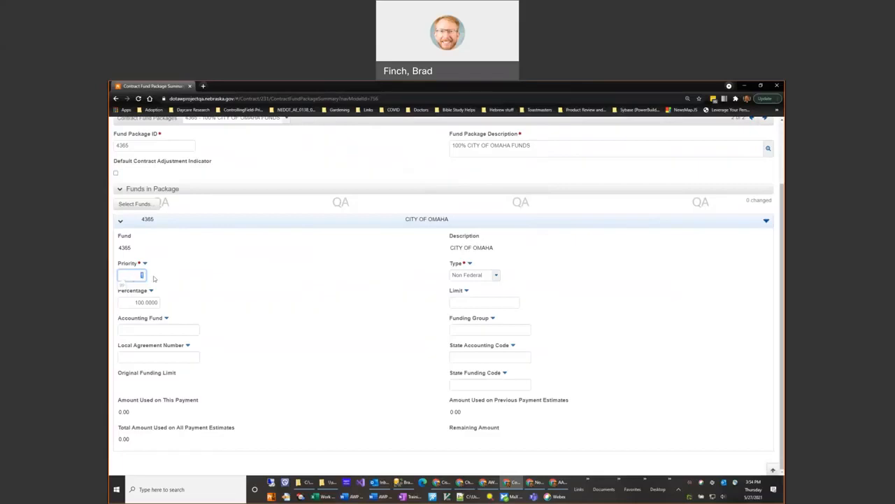
left_click(128, 301)
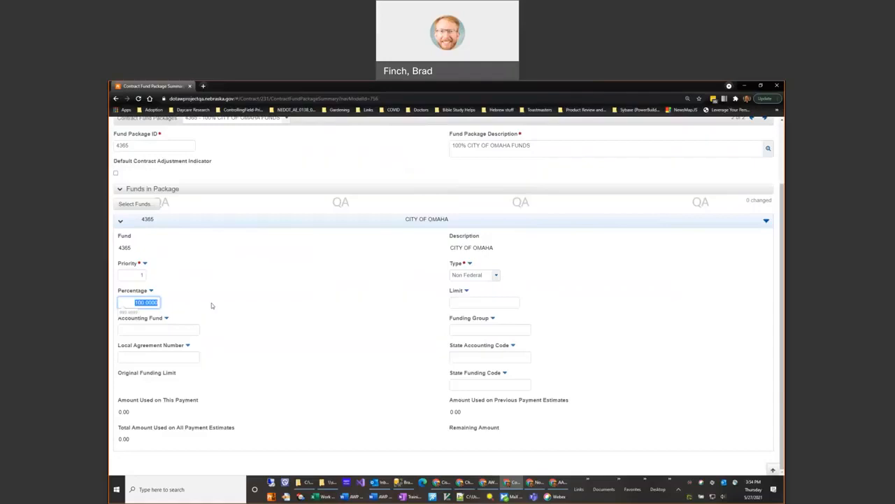
left_click(467, 276)
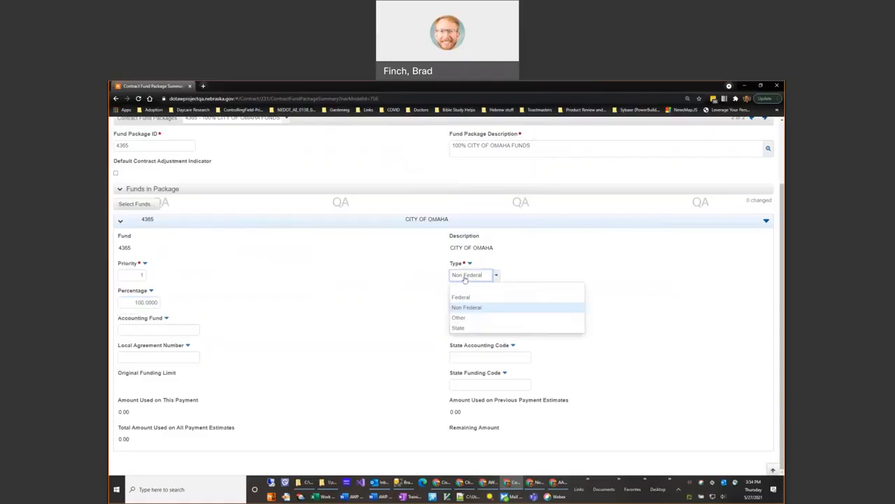
left_click(562, 269)
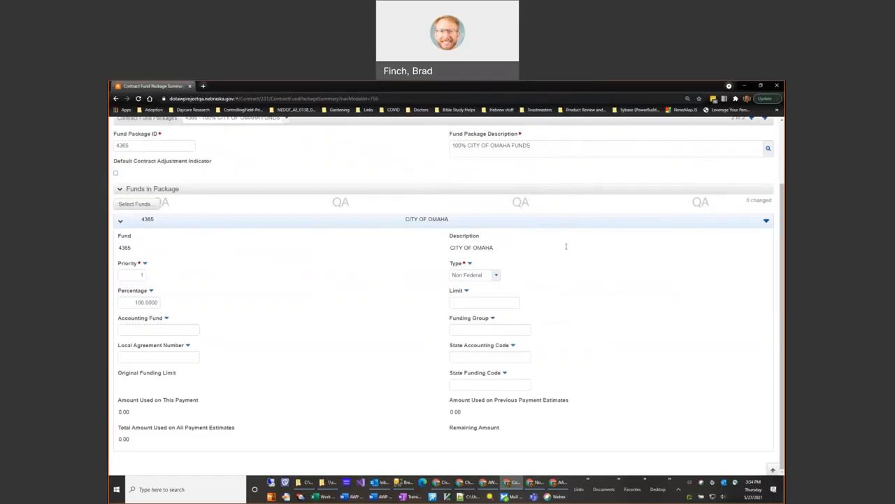
Step: Return to the contract's funding, create a new fund package with ID 101 and description temp, and save it
scroll(448, 321, "up", 2)
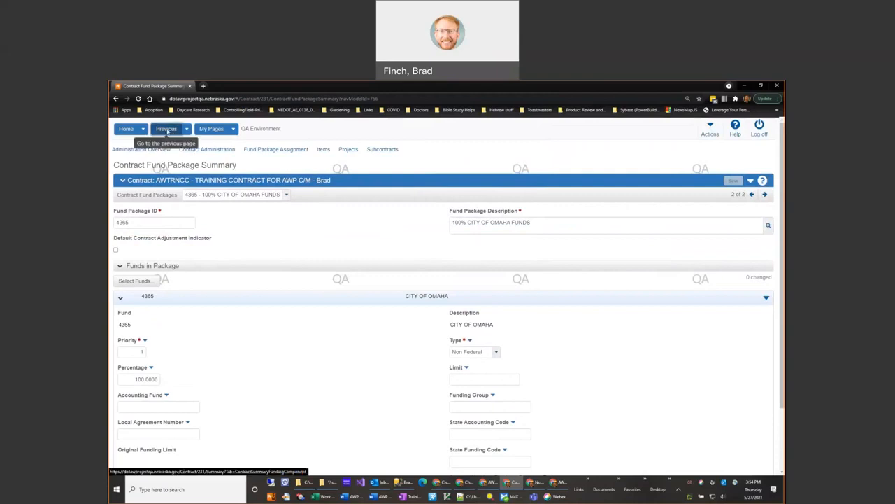
left_click(167, 130)
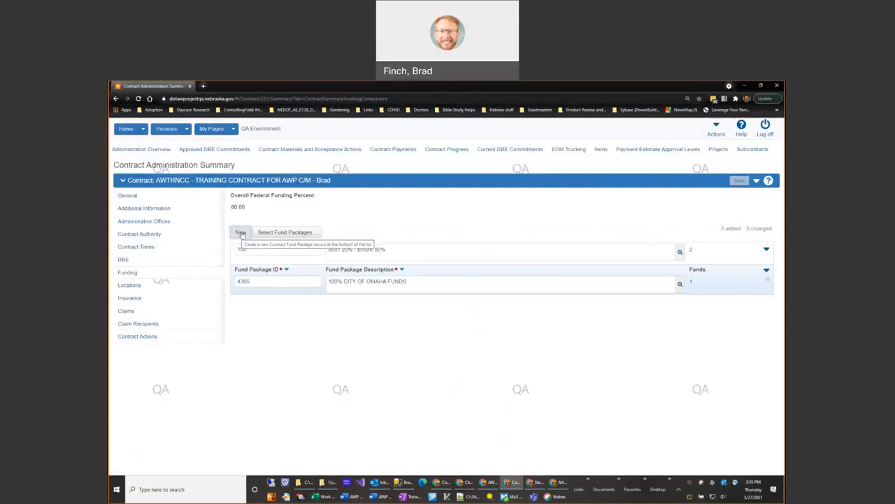
left_click(240, 233)
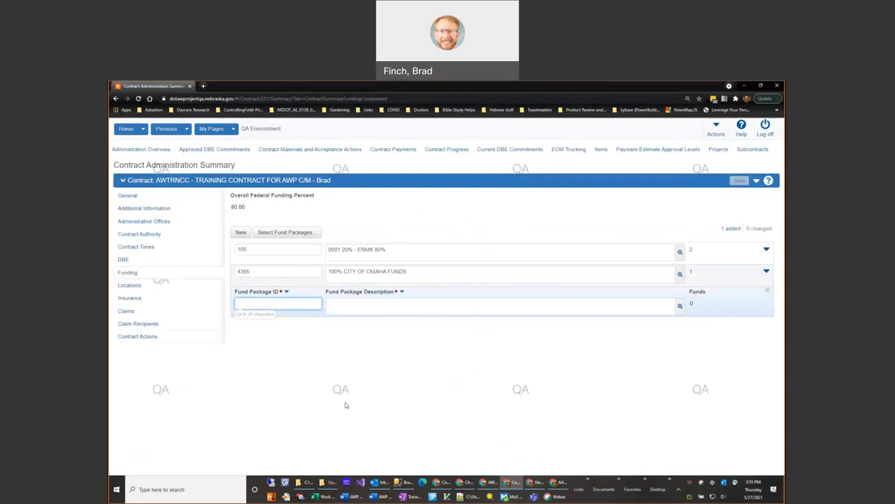
type("100")
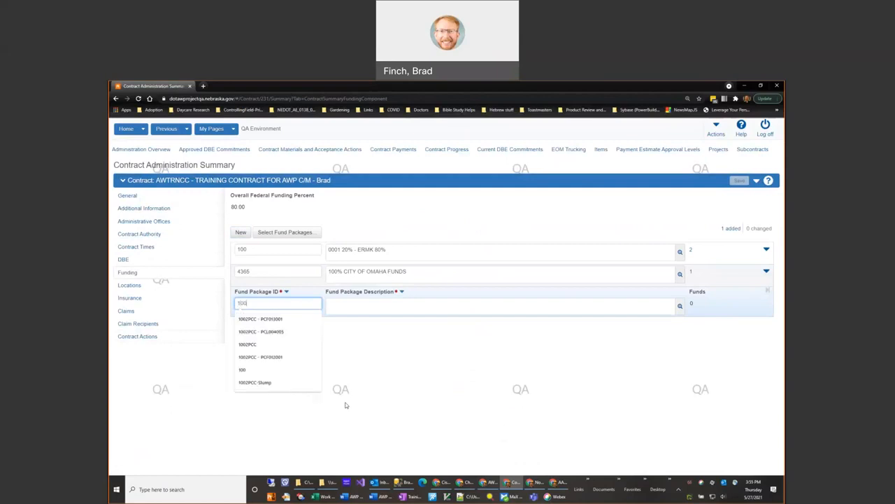
key("BackSpace")
type("1")
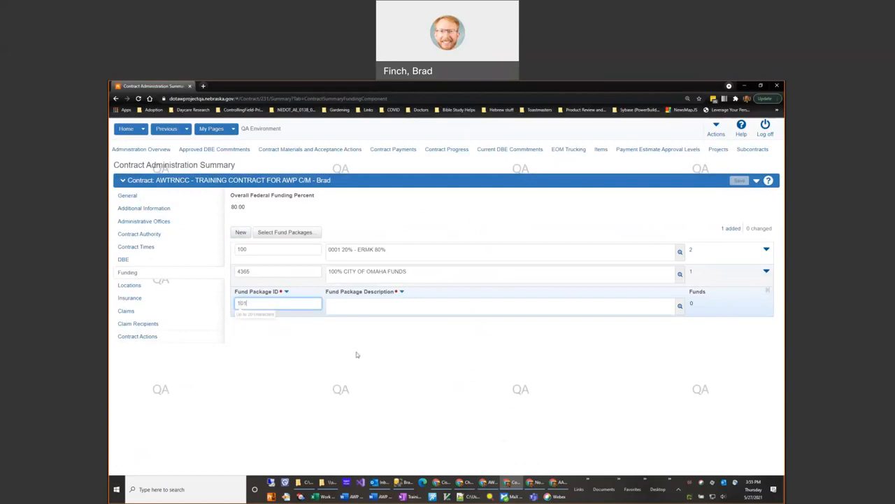
key("Tab")
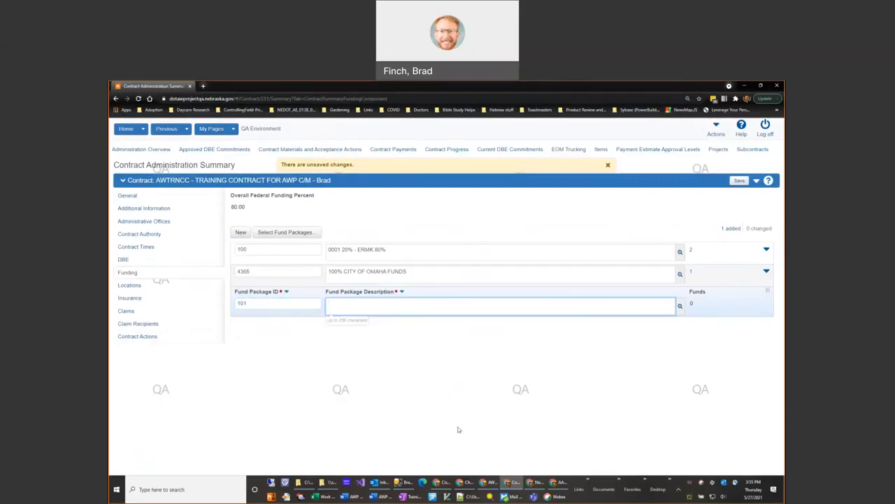
type("temp")
left_click(739, 182)
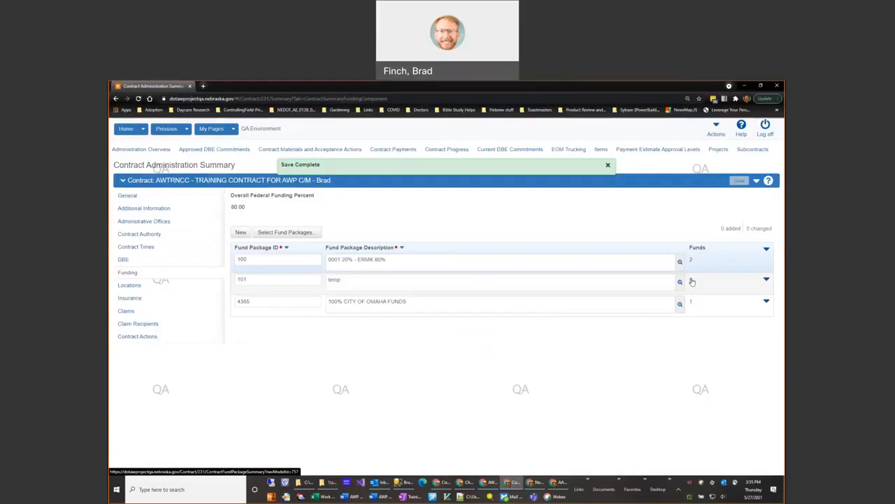
Step: Open the funds of package 101, search for omaha, and add fund 4365D, CITY OF OMAHA, to the package
left_click(692, 281)
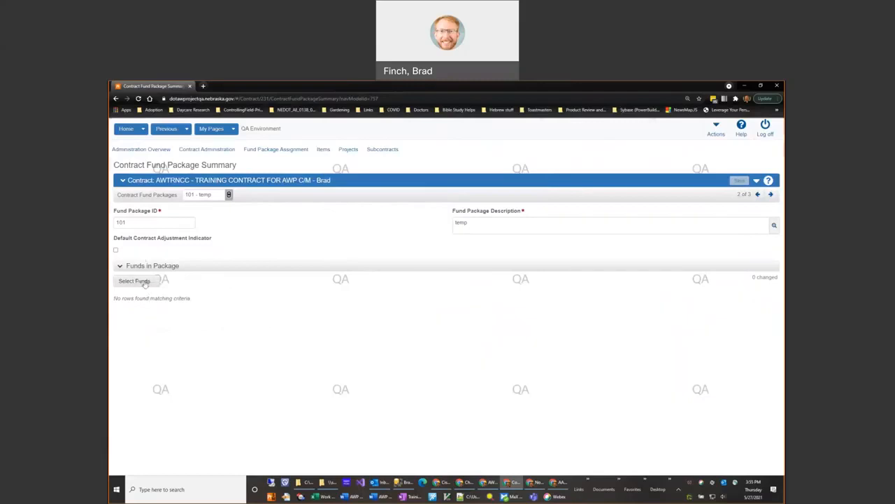
left_click(134, 280)
left_click(182, 175)
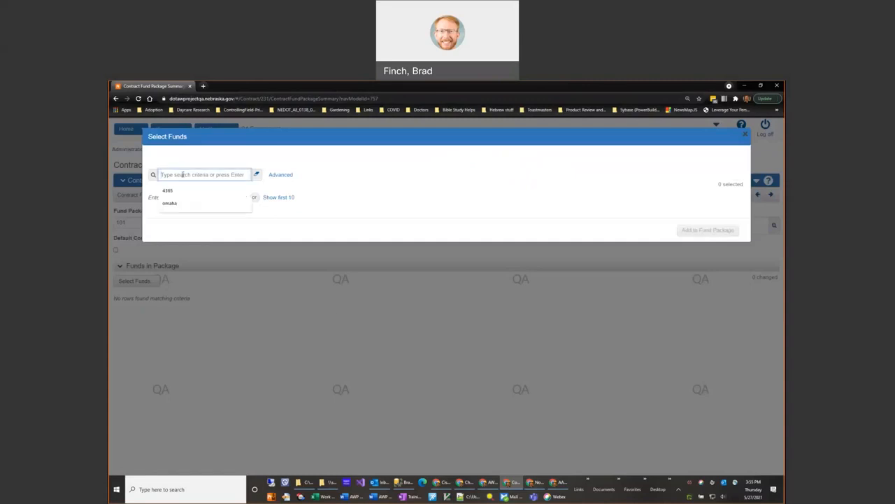
left_click(221, 190)
key("BackSpace")
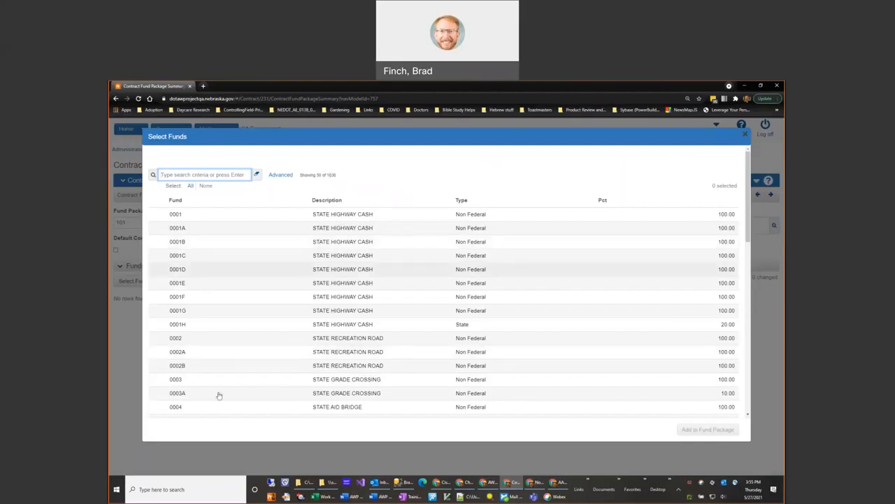
left_click(217, 175)
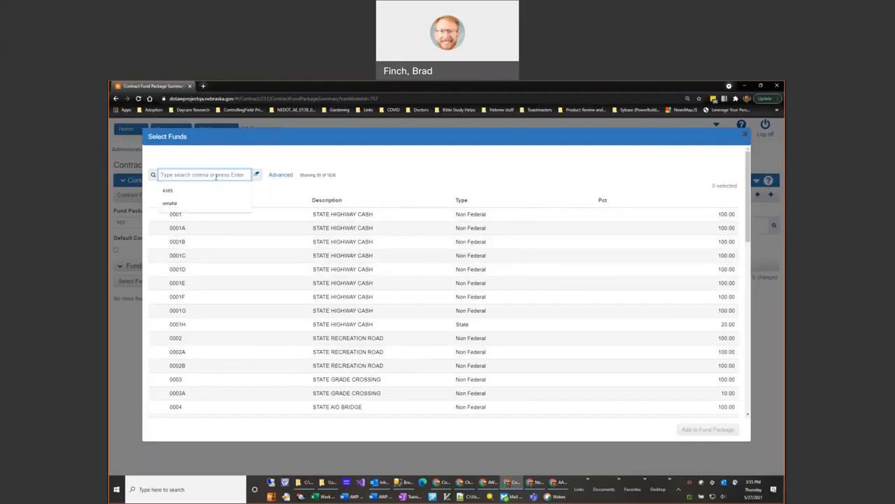
type("omaha")
key("Return")
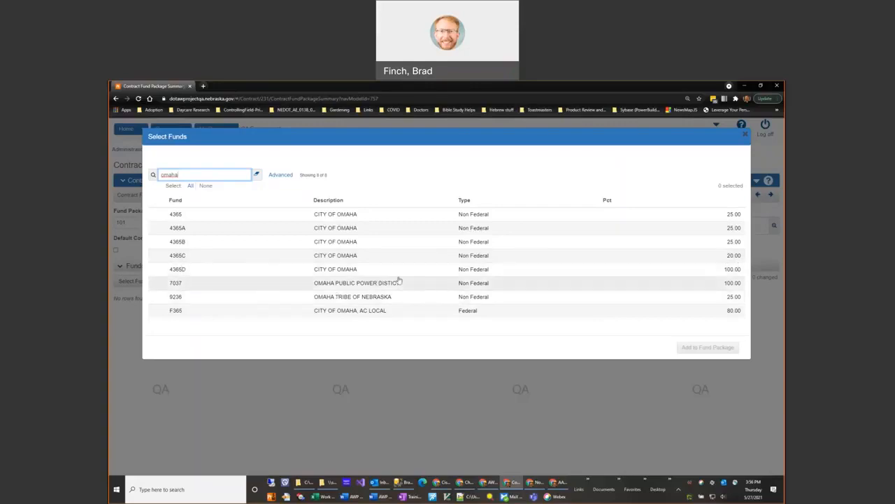
left_click(196, 270)
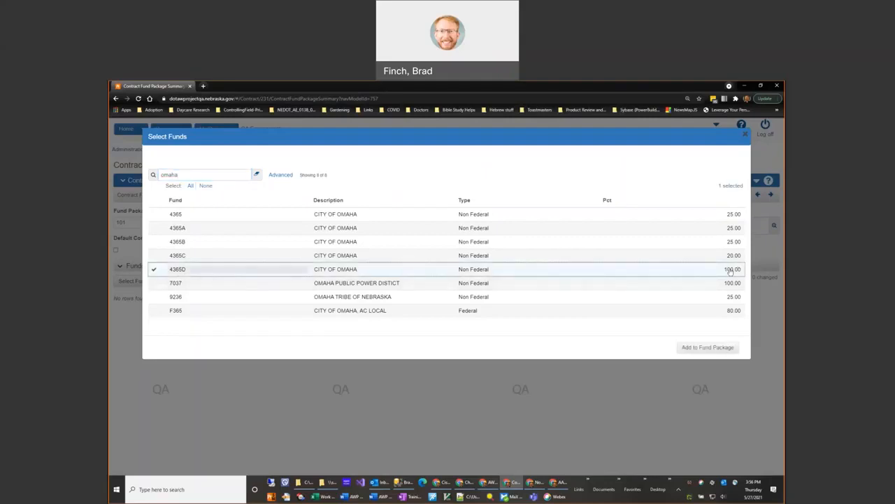
left_click(707, 347)
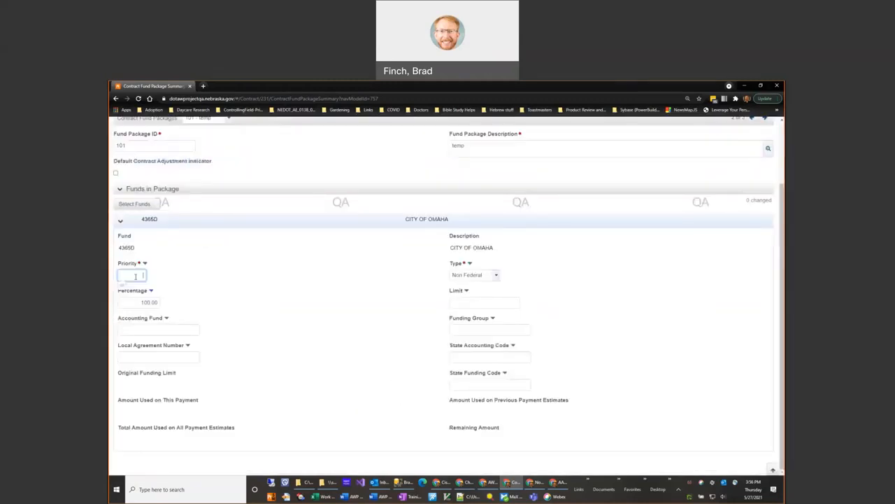
Step: Set the 4365D City of Omaha fund's priority to 1, save the package, and collapse the fund's details
left_click(136, 302)
left_click(264, 349)
left_click(478, 302)
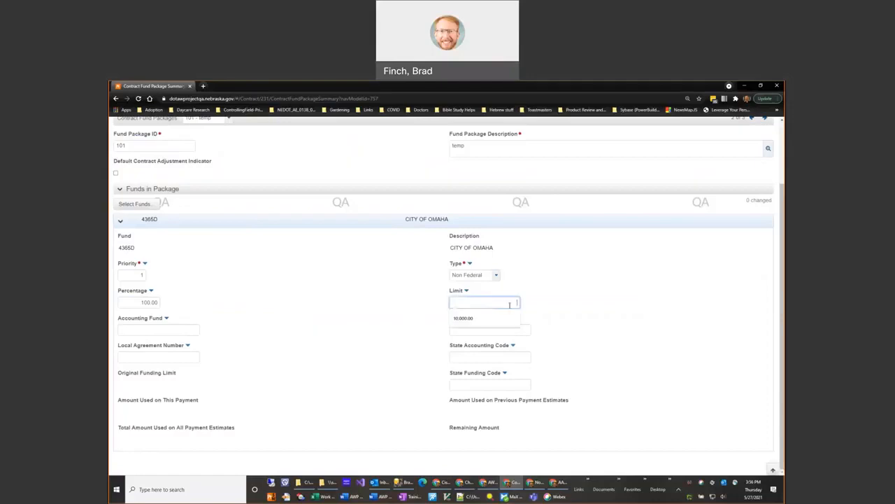
left_click(576, 300)
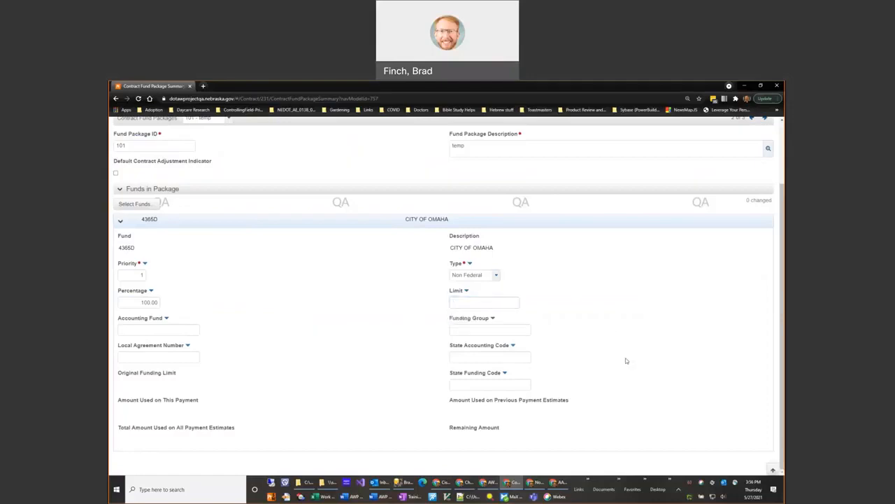
scroll(189, 290, "up", 1)
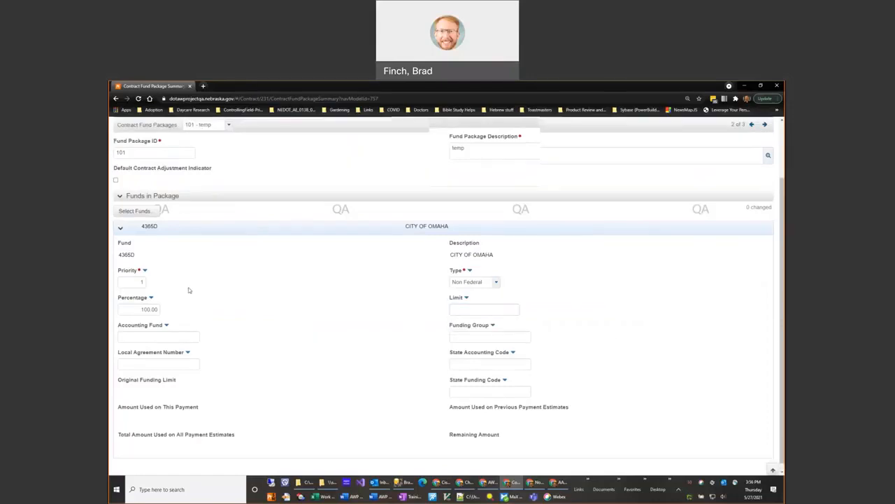
scroll(454, 210, "up", 2)
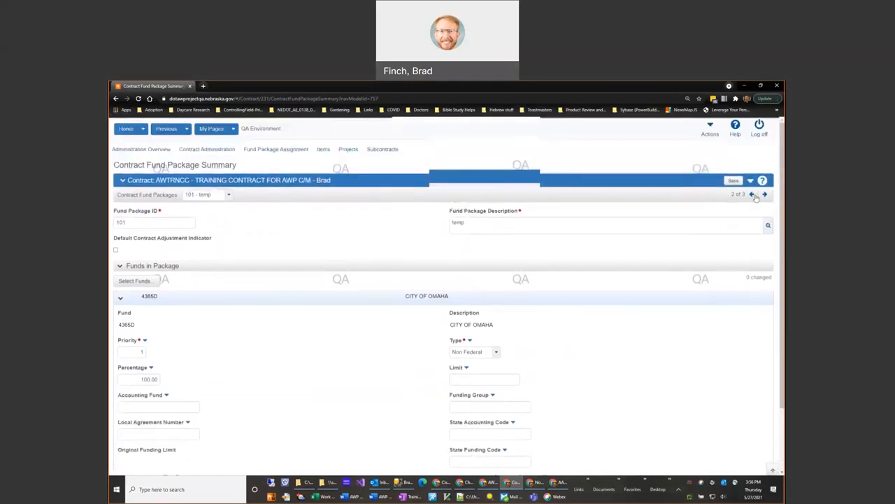
left_click(732, 182)
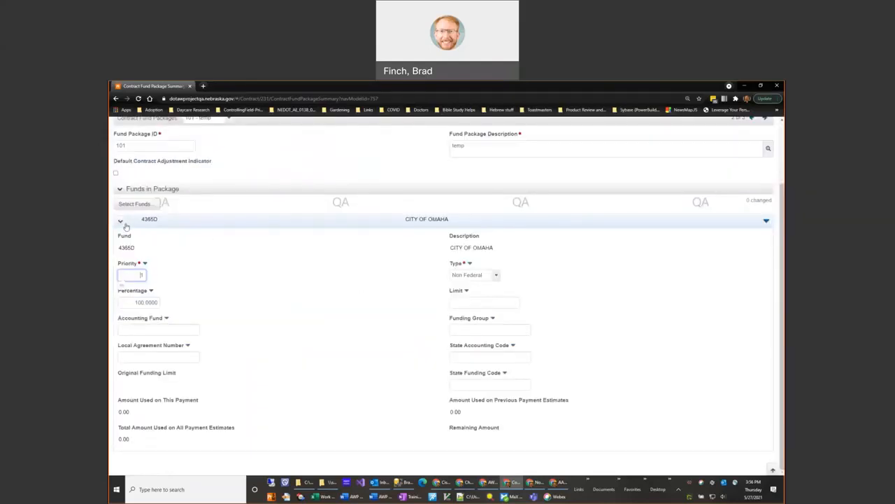
left_click(120, 221)
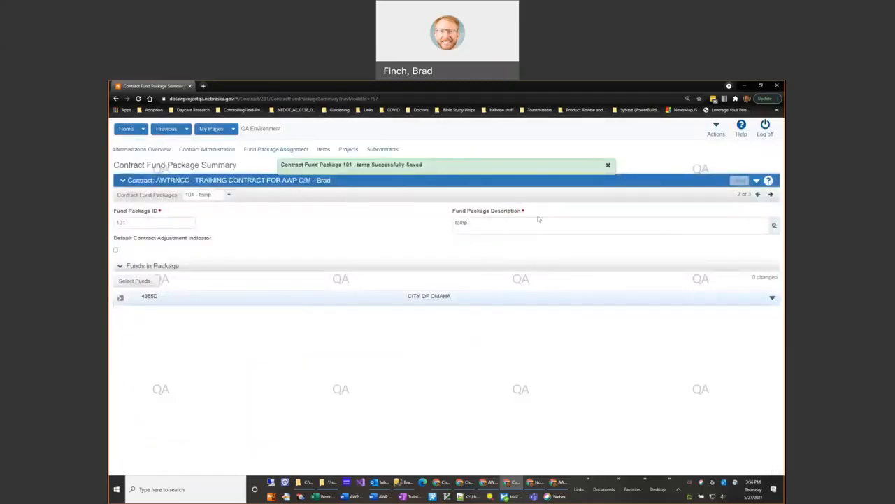
Step: Change the description of fund package 101 to 100% CITY OF OMAHA and save it
left_click(229, 195)
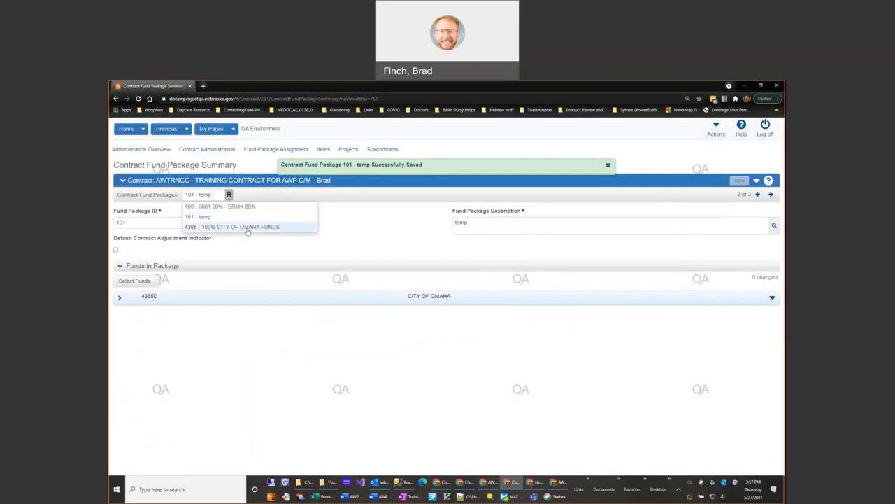
left_click(476, 222)
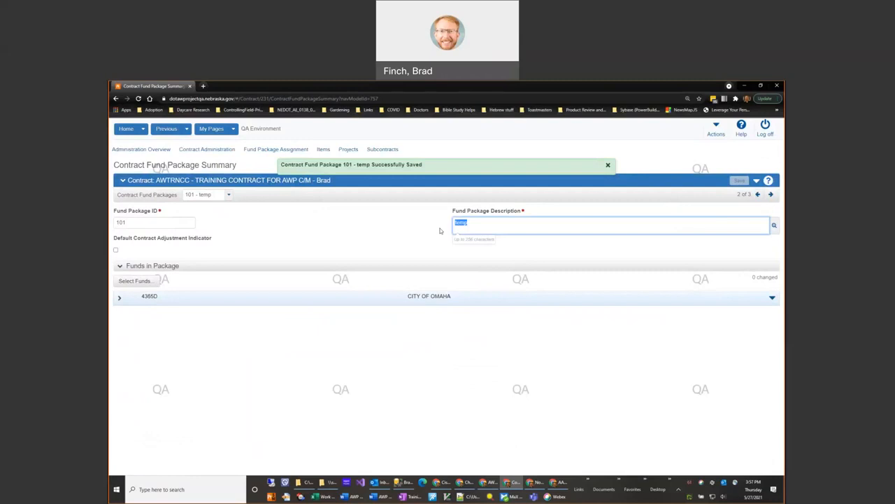
type("100% City o")
key("BackSpace")
key("BackSpace")
key("BackSpace")
key("BackSpace")
type("ITY OF OMAHA")
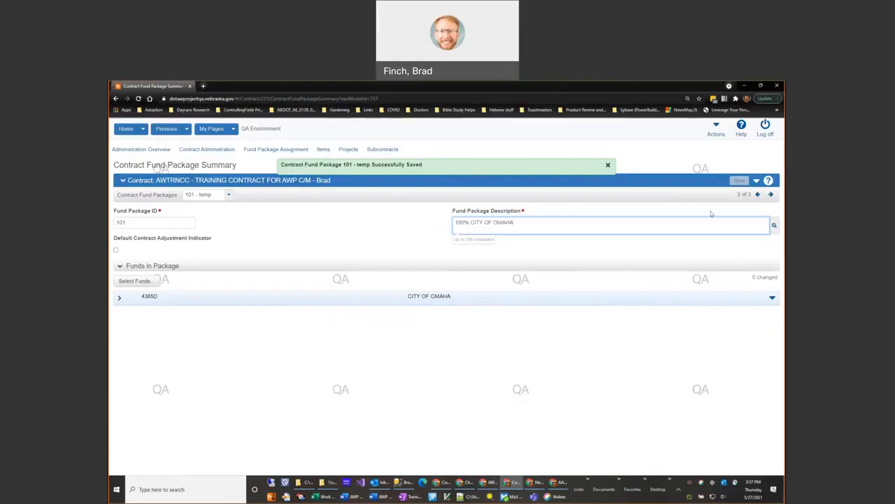
left_click(739, 183)
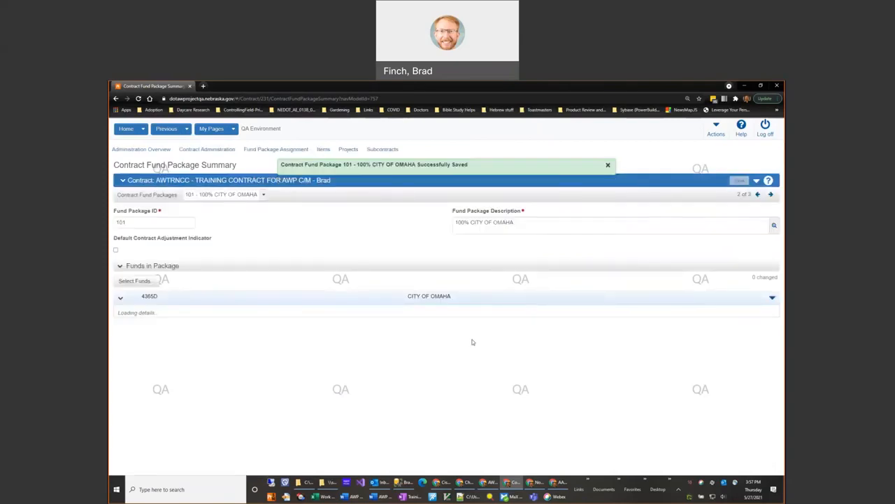
Step: Open the contract's fund package assignment and examine the item assignments in group 0010 - GROUP 1 GRADING
scroll(329, 337, "up", 2)
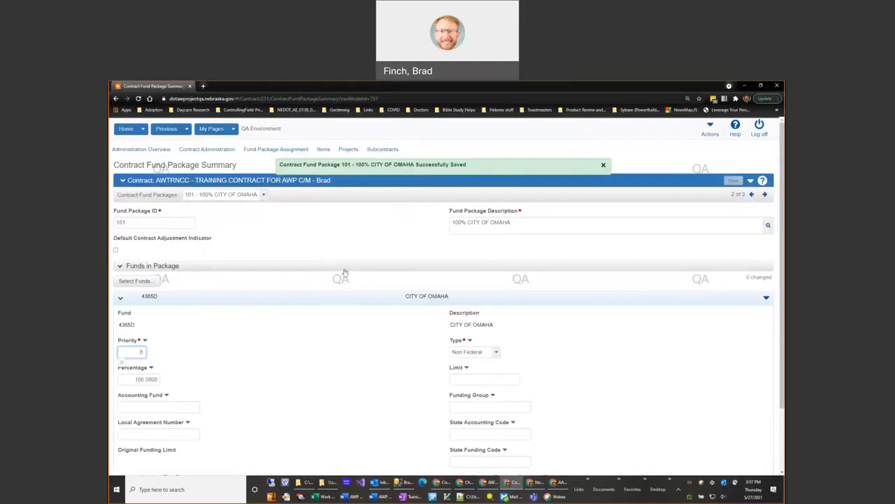
left_click(260, 151)
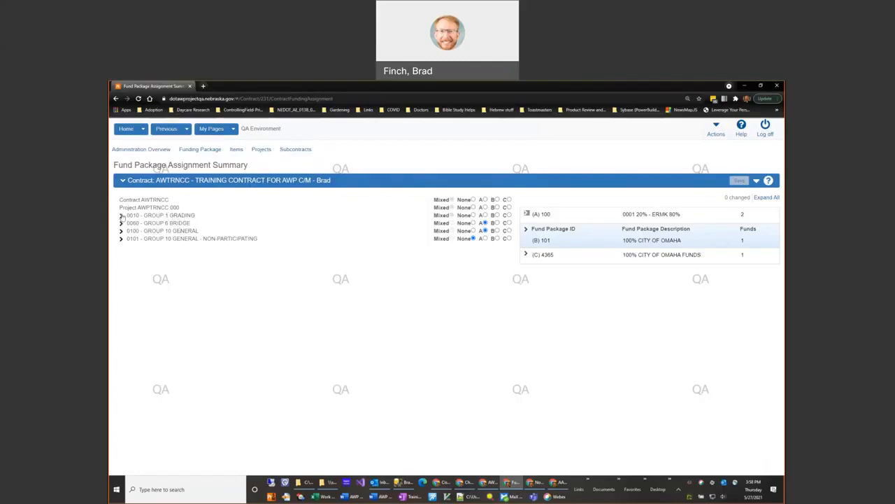
left_click(121, 216)
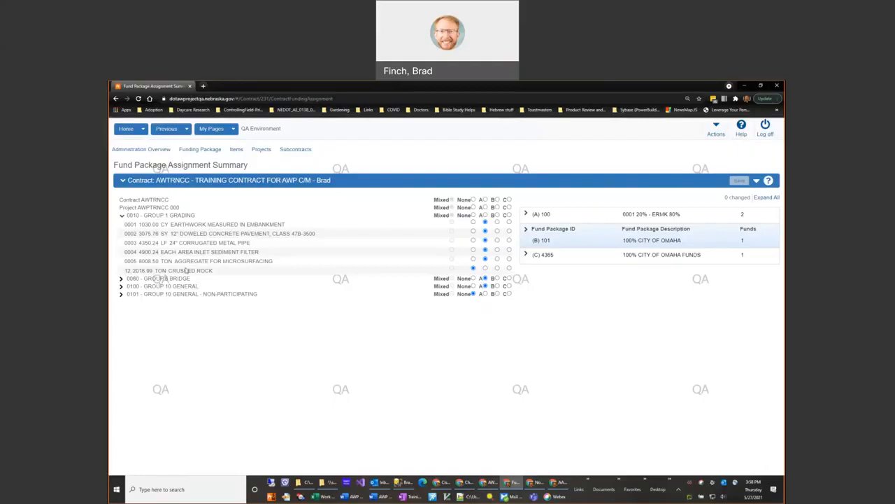
left_click(121, 215)
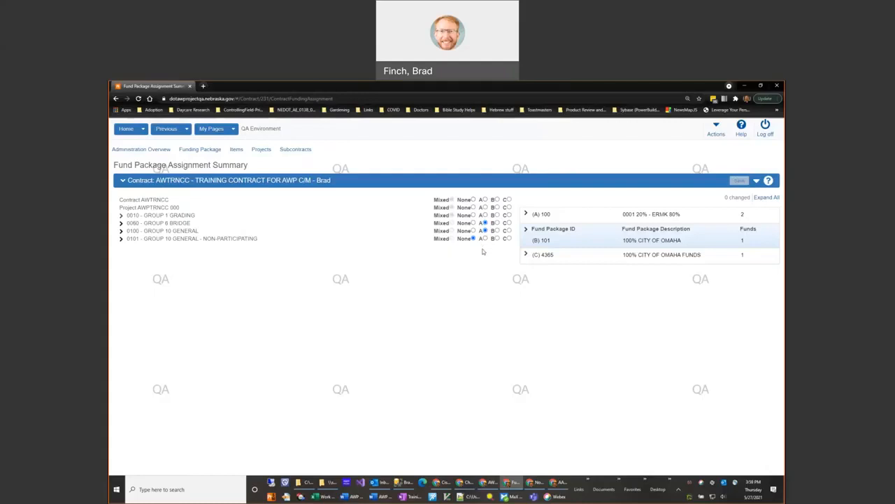
Step: Try assigning fund package A to the entire contract, and discard the unsaved change
left_click(484, 200)
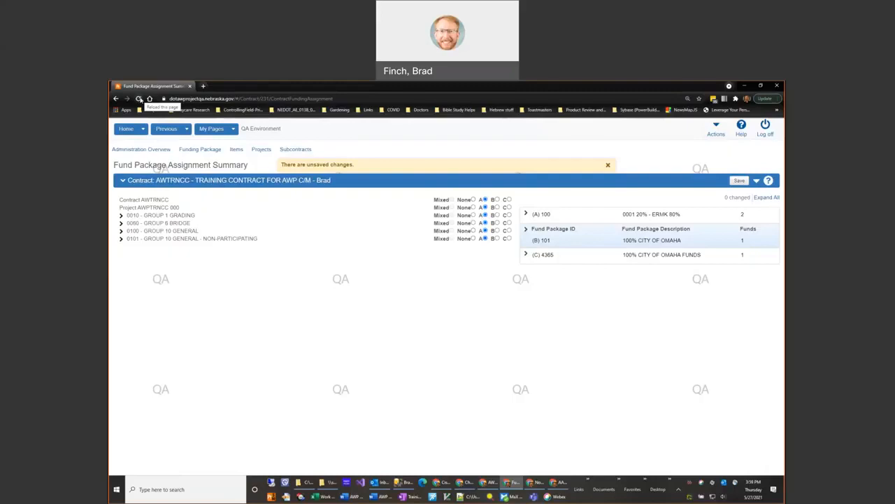
left_click(138, 98)
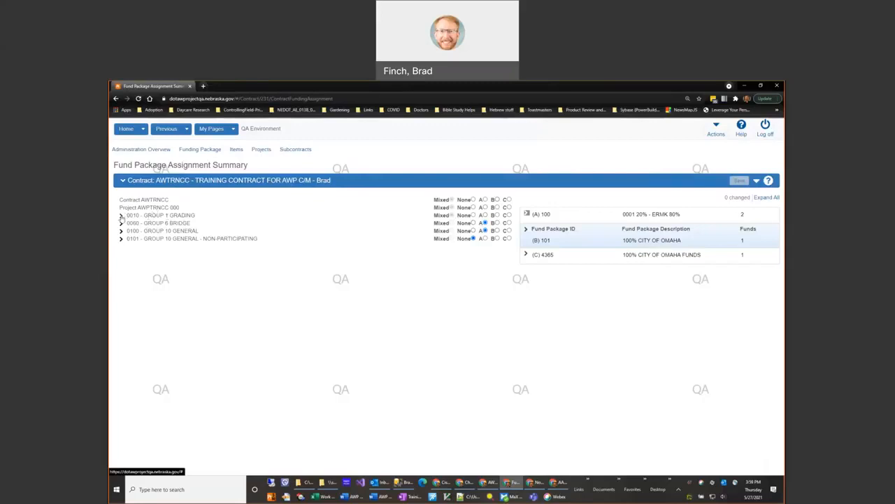
Step: Assign fund package A to all items of group 0010 - GROUP 1 GRADING, including crushed rock, and collapse the group
left_click(121, 216)
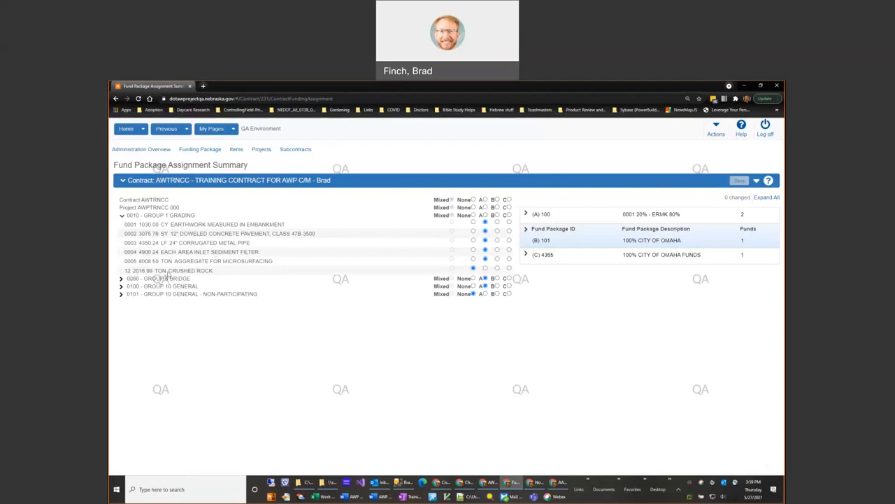
left_click_drag(172, 270, 228, 273)
left_click(165, 274)
left_click(484, 216)
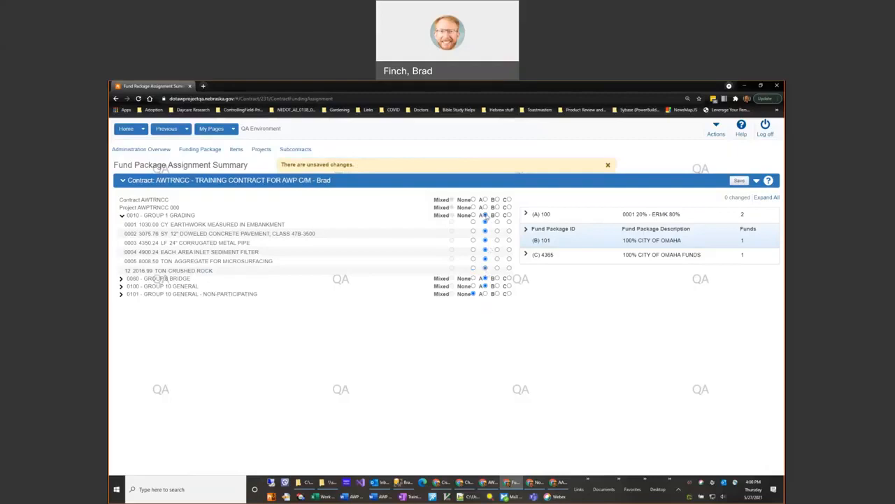
left_click(122, 215)
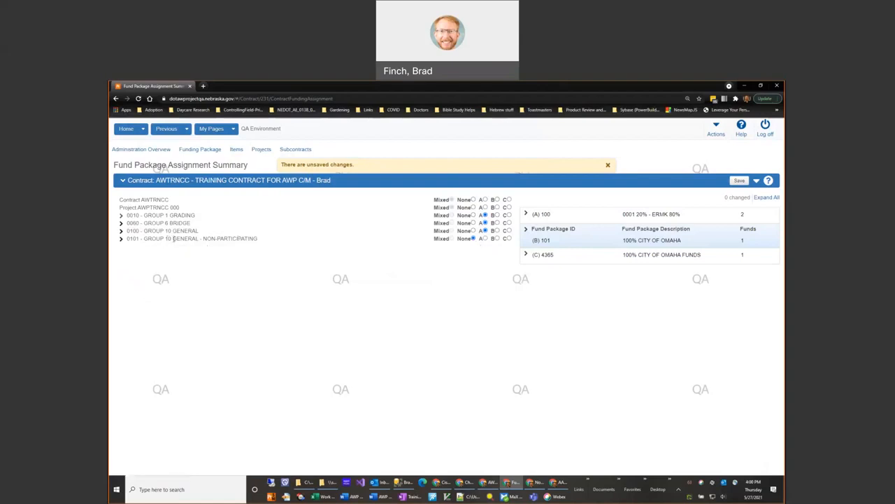
Step: Assign fund package B to the street light pole item in group 0101 - NON-PARTICIPATING, and save the assignments
left_click(121, 238)
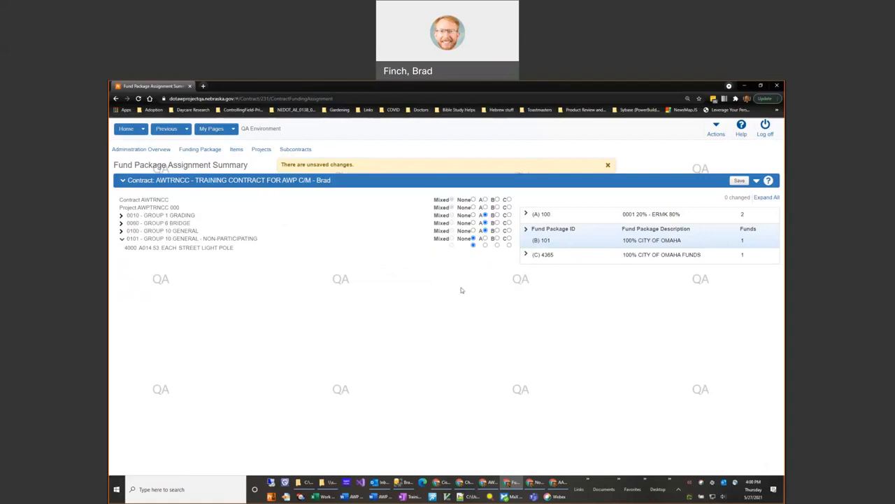
left_click(496, 245)
left_click(122, 240)
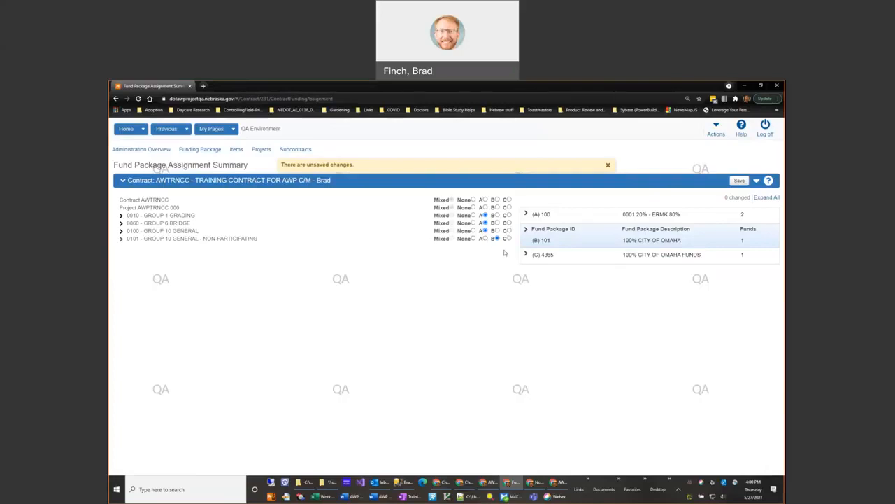
left_click(739, 182)
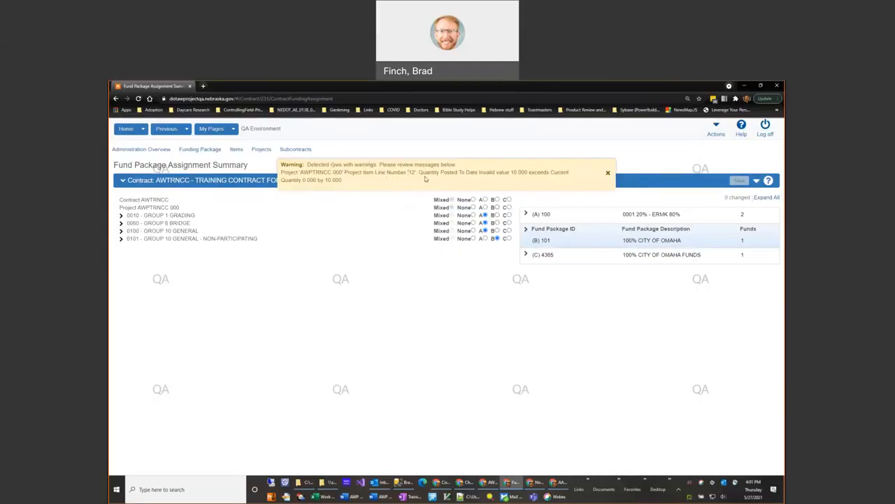
Step: Examine the grading group's items and the quantities in the save warning about line number 12, and dismiss the warning
left_click(123, 216)
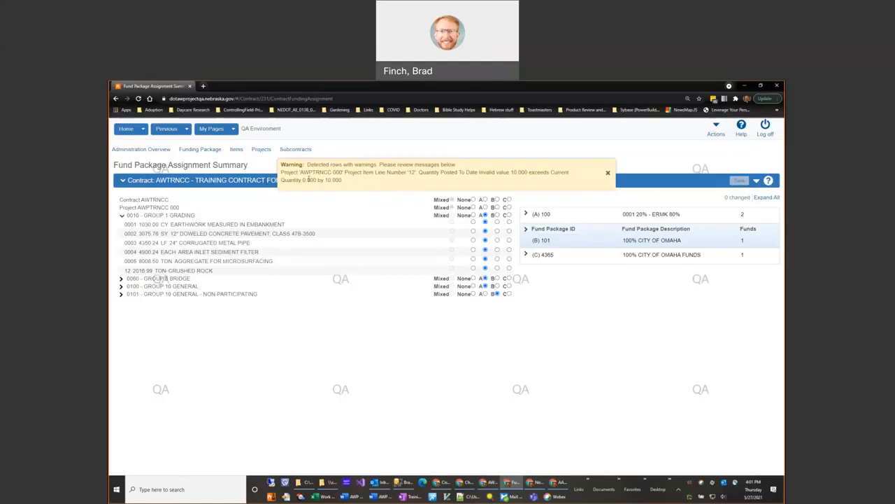
left_click_drag(302, 180, 342, 181)
left_click(350, 185)
left_click(608, 174)
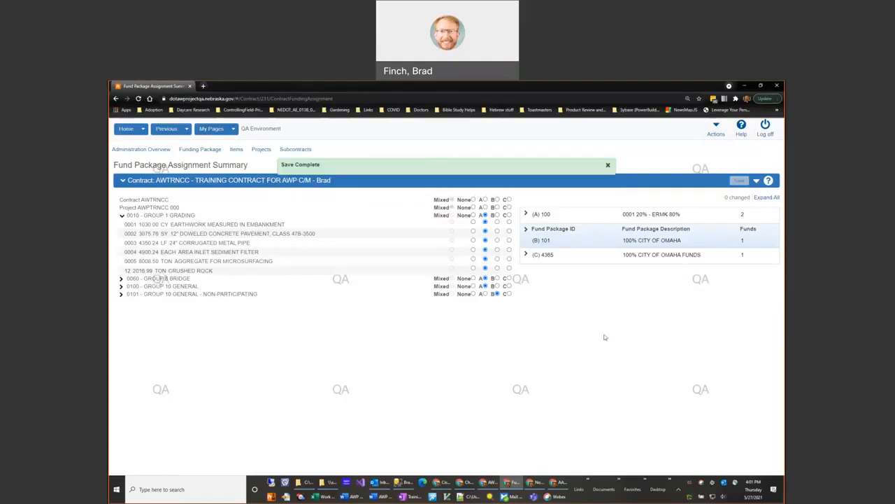